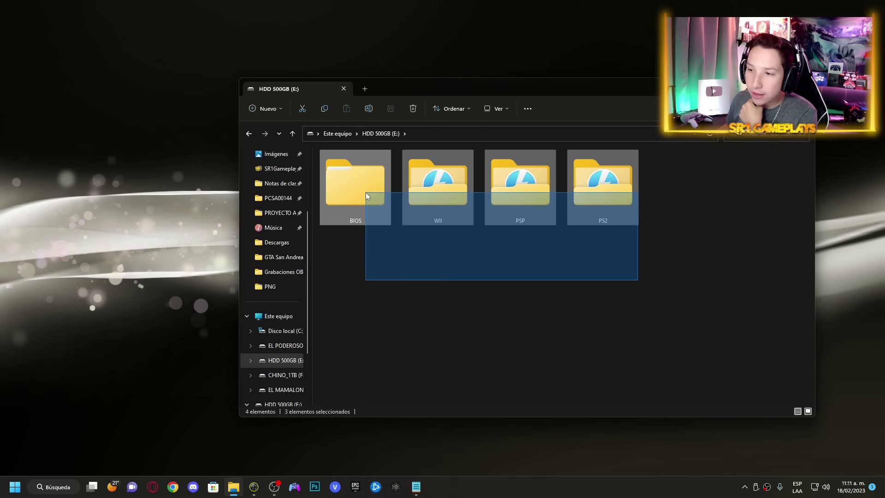
click(359, 198)
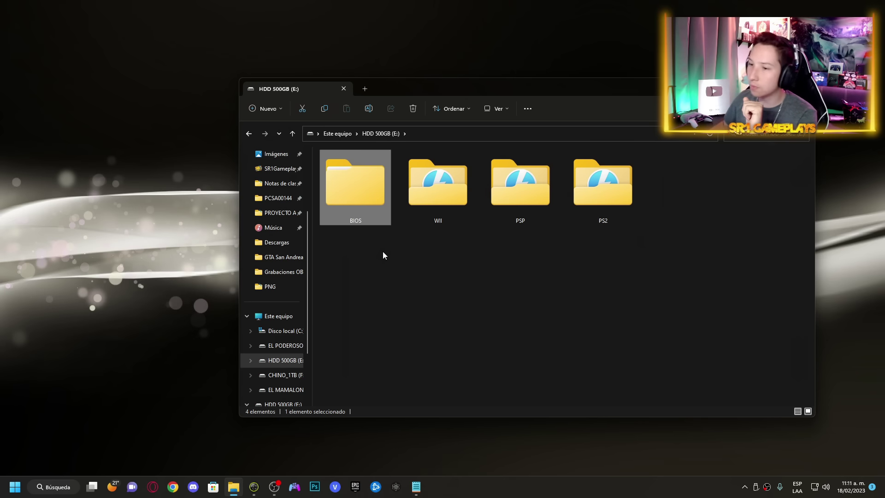
drag(683, 268, 439, 193)
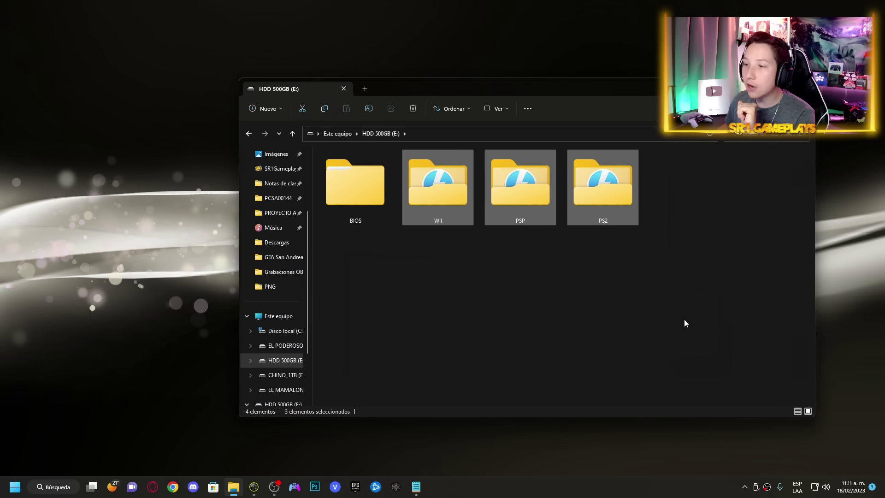
click(433, 259)
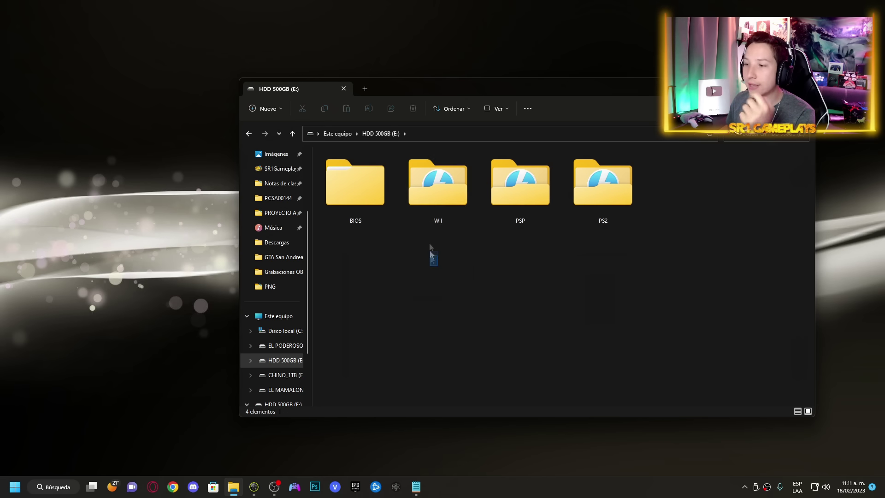
click(622, 207)
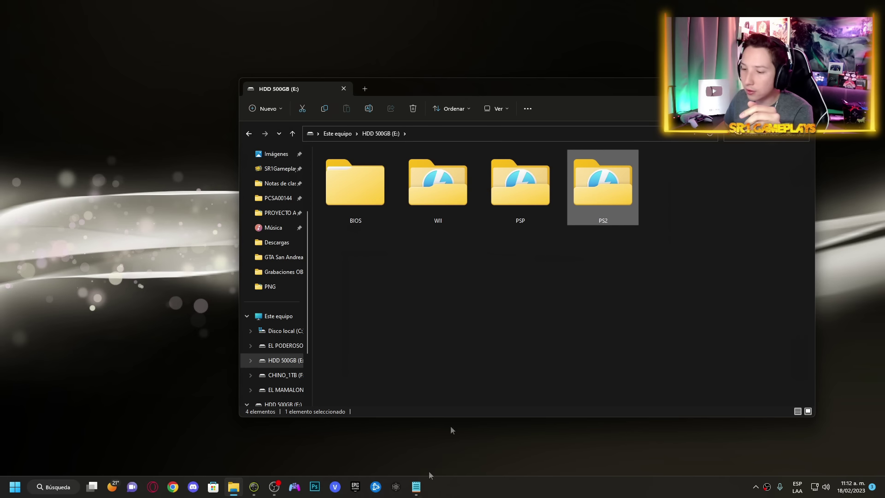
Review the emulator website links and the list of permission steps in the Páginas emuladores XBOX.txt notes, then minimize them.
click(416, 487)
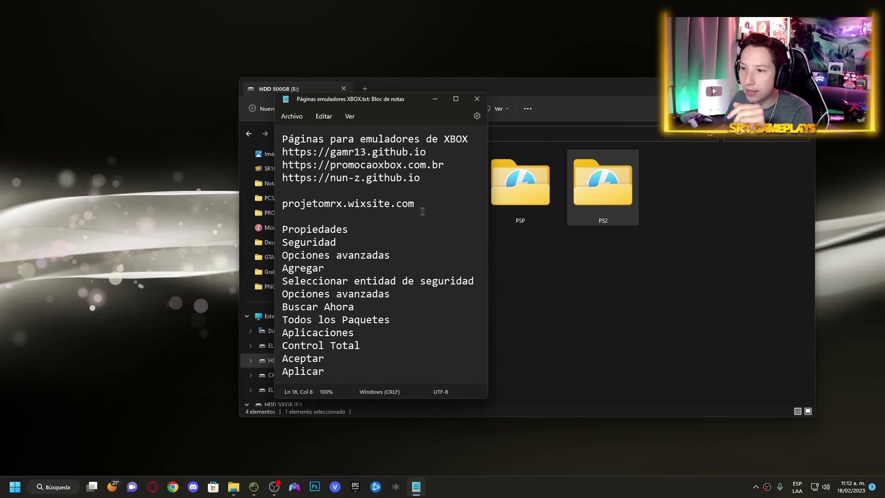
drag(420, 204, 278, 156)
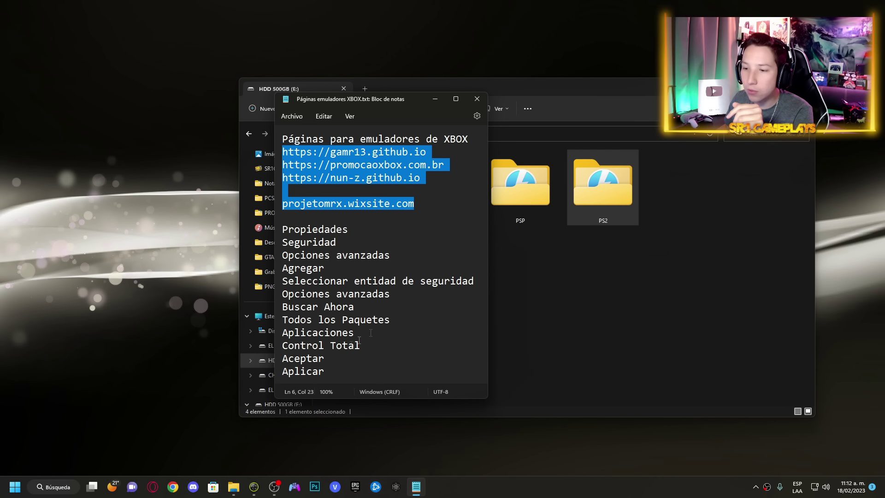
drag(339, 370, 282, 229)
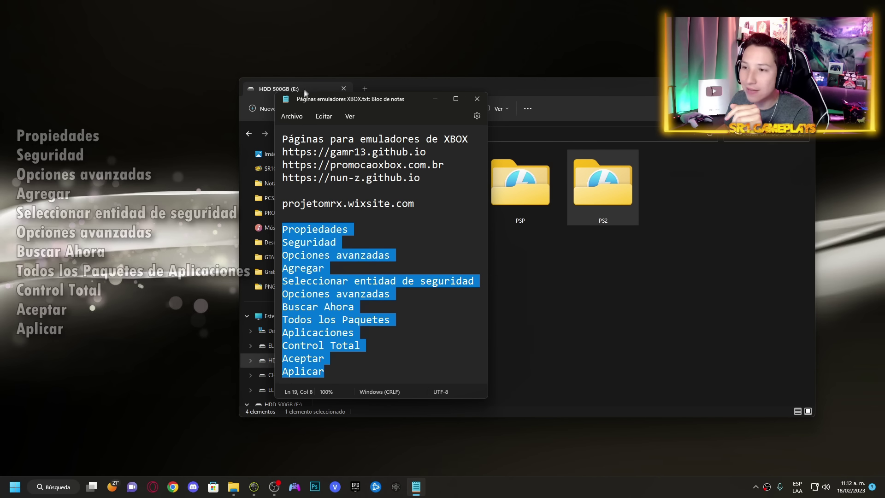
click(435, 99)
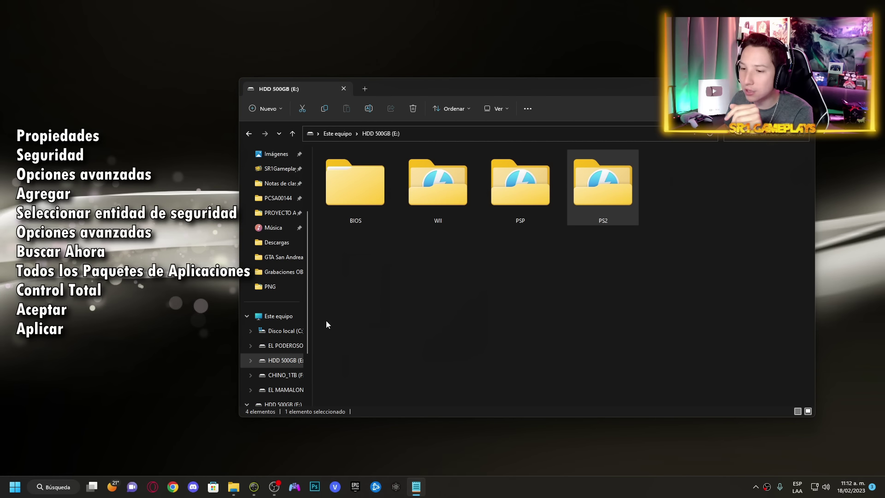
Check the file system of the HDD 500GB (E:) drive in its properties and close them.
click(265, 322)
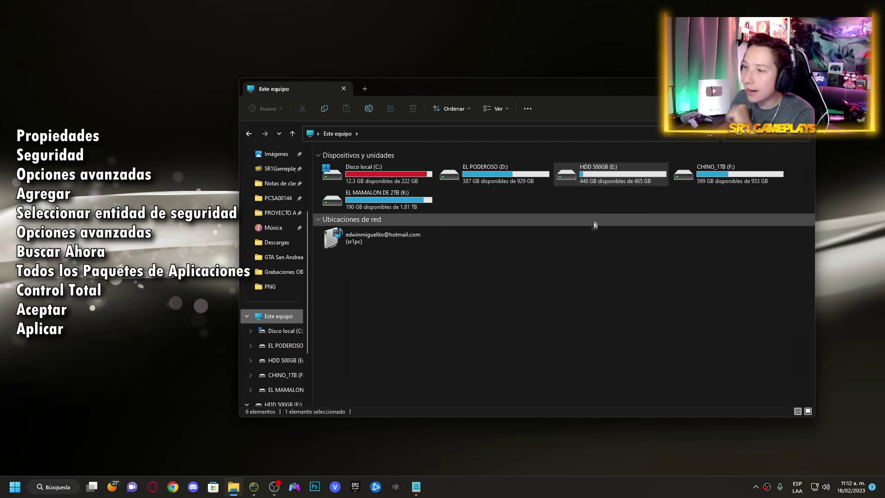
right_click(597, 181)
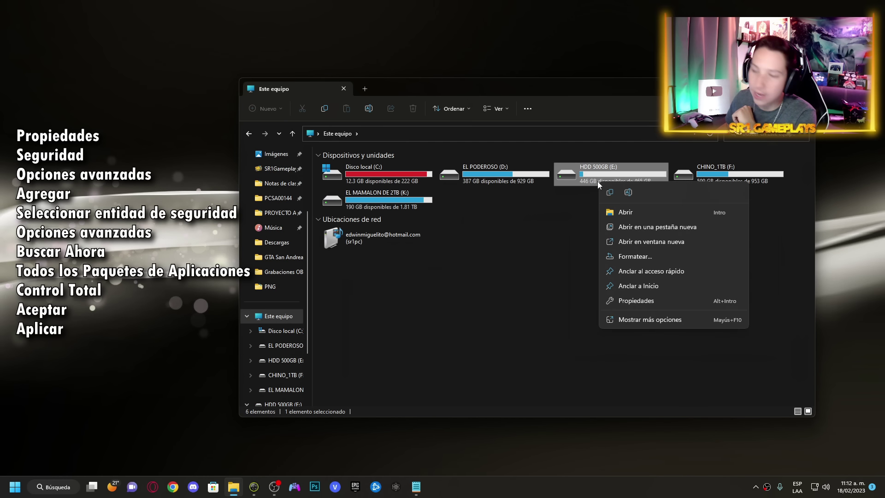
click(674, 306)
drag(662, 190, 509, 148)
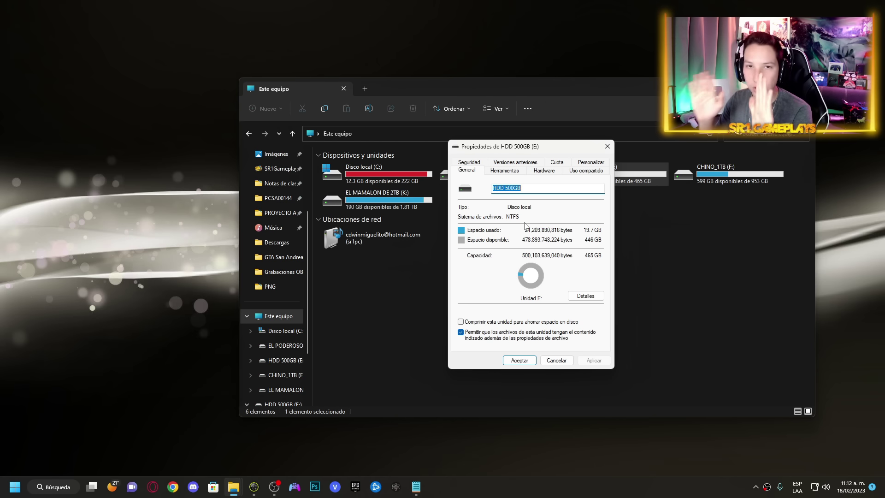
click(606, 146)
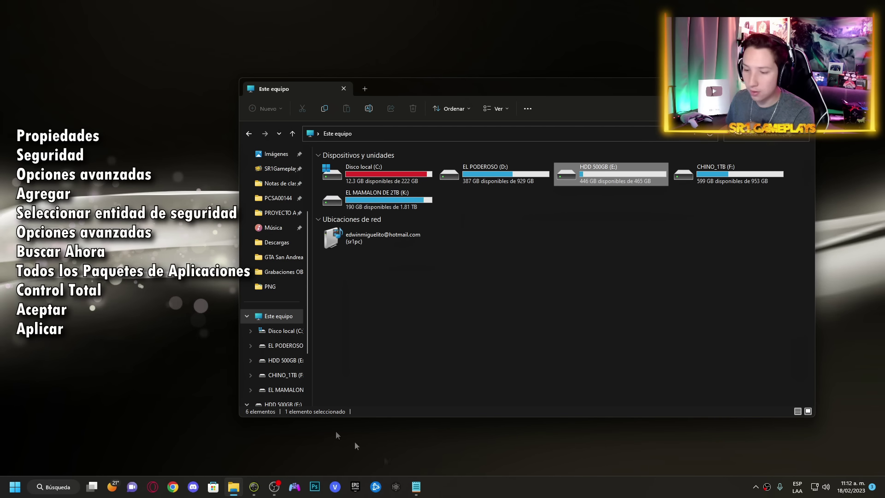
Open the advanced security settings of the HDD 500GB (E:) drive.
mouse_move(594, 173)
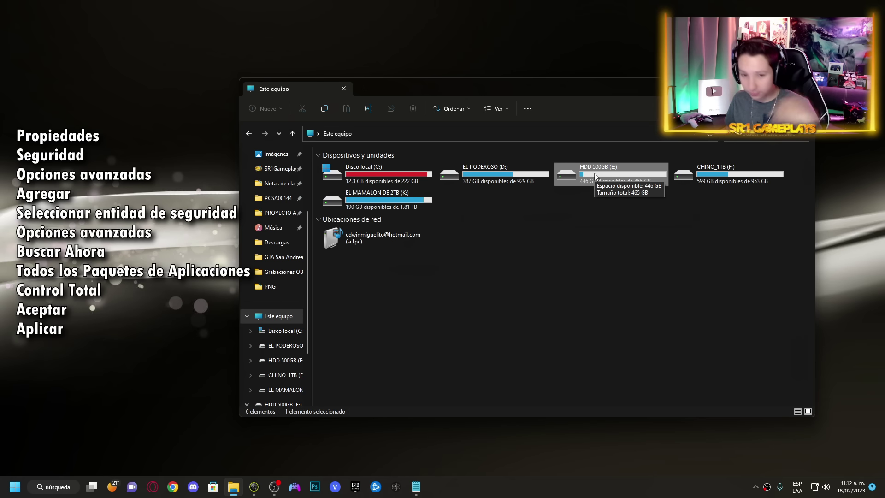
right_click(594, 174)
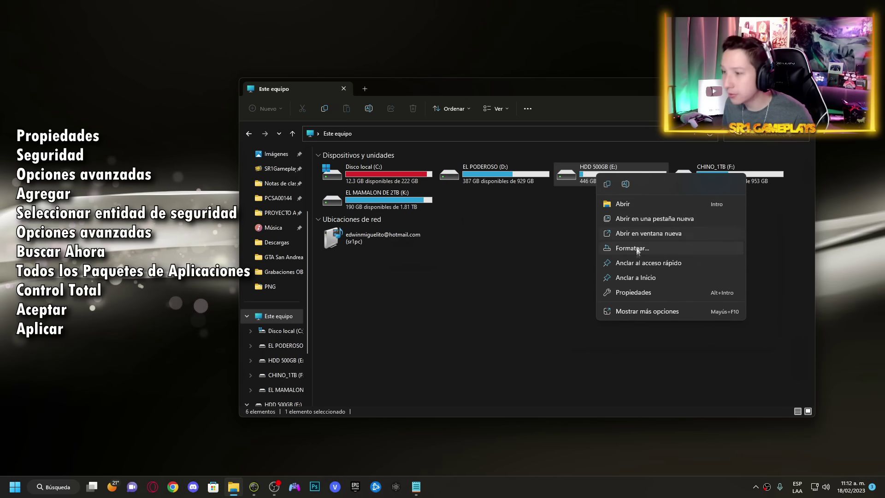
click(634, 292)
drag(640, 183, 362, 135)
click(341, 148)
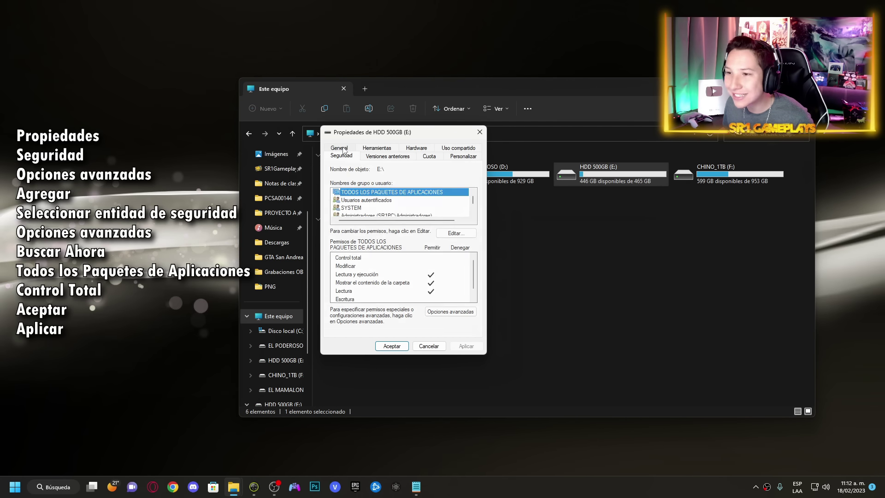
click(450, 311)
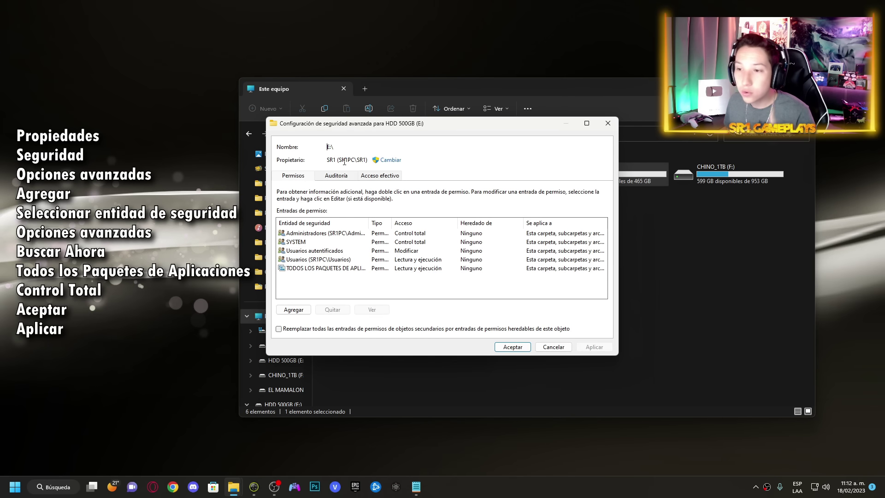
Start a new permission entry for the E: drive and run an advanced search for its security principal.
click(295, 312)
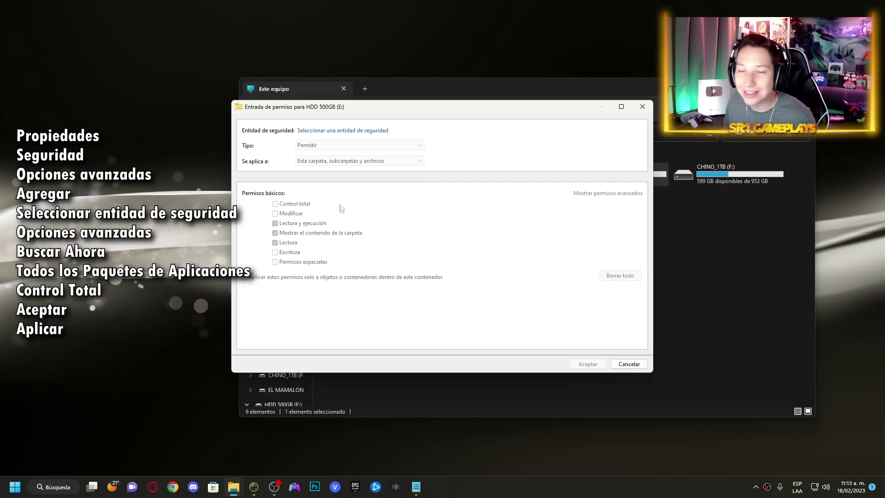
click(386, 131)
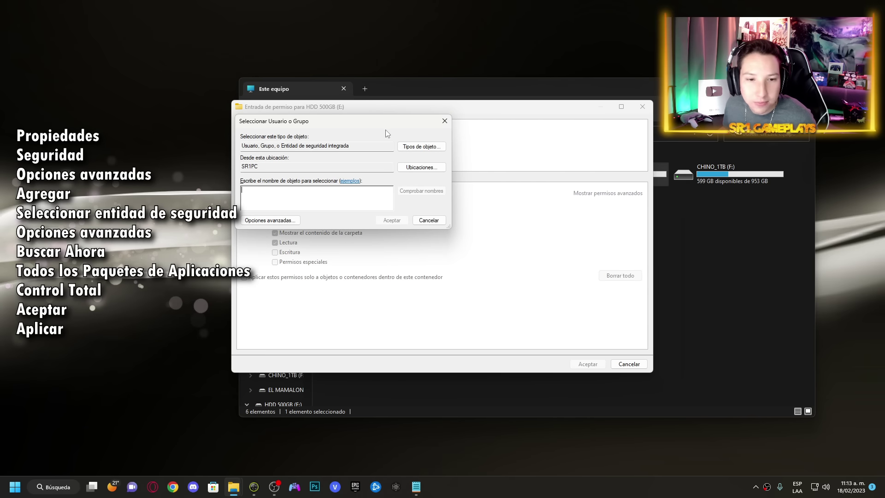
click(274, 222)
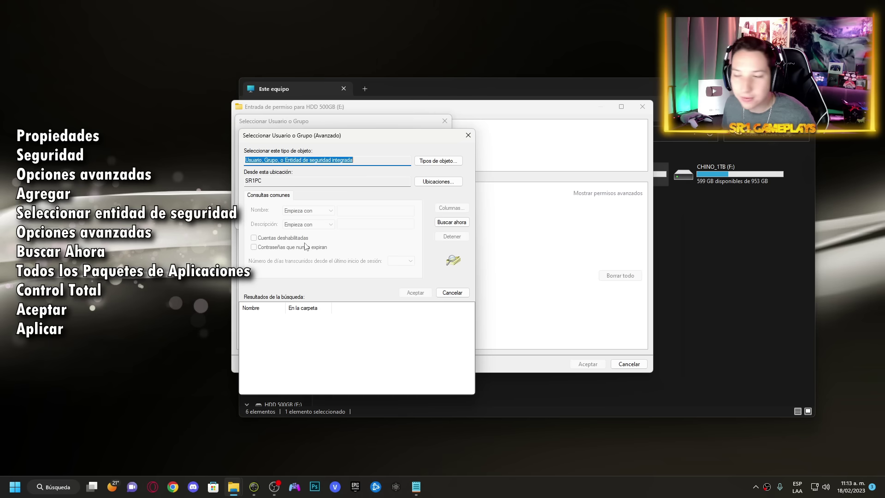
click(448, 223)
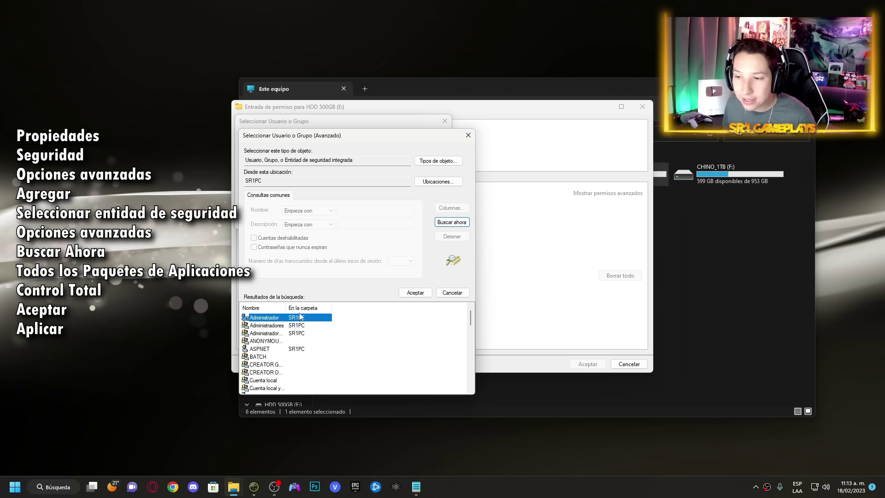
Choose TODOS LOS PAQUETES DE APLICACIONES from the search results as the security principal of the new permission entry.
drag(286, 308, 353, 308)
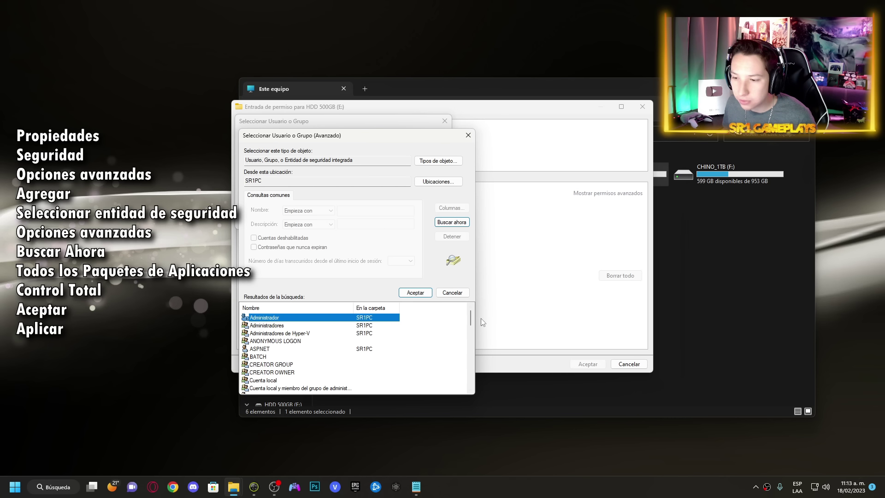
drag(353, 308, 382, 309)
drag(471, 322, 473, 332)
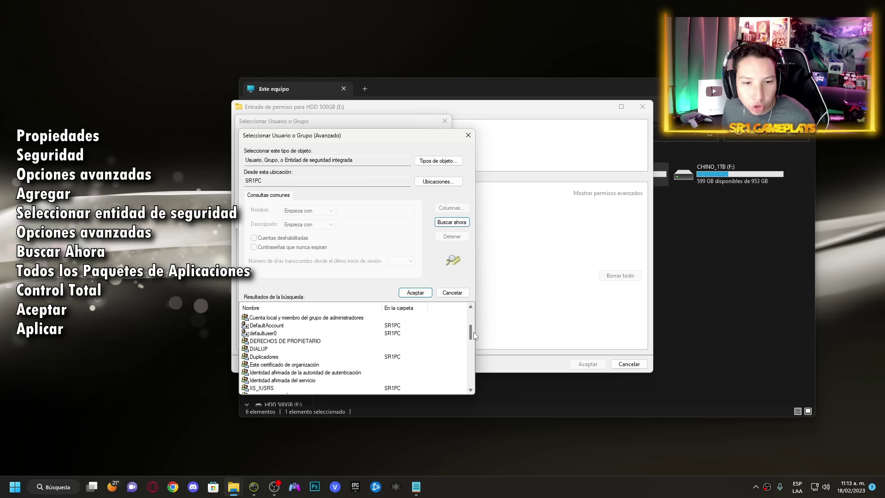
drag(473, 331, 476, 371)
click(344, 357)
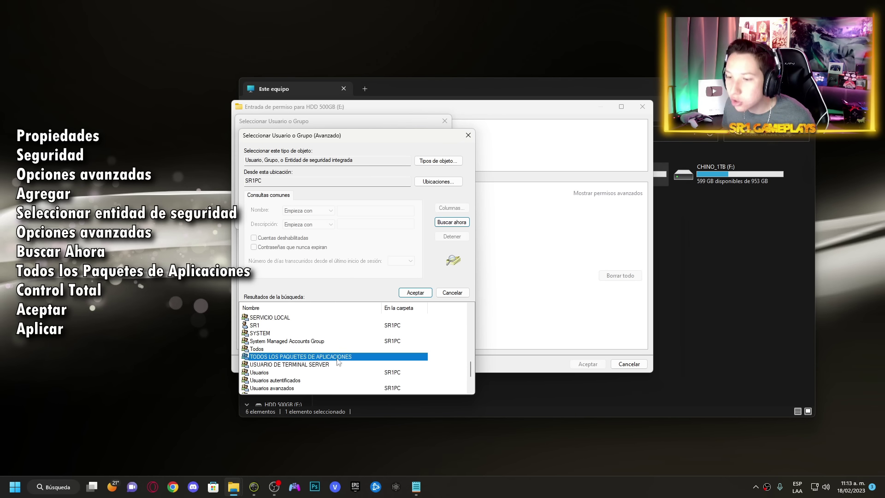
click(420, 293)
drag(345, 117, 441, 160)
click(493, 259)
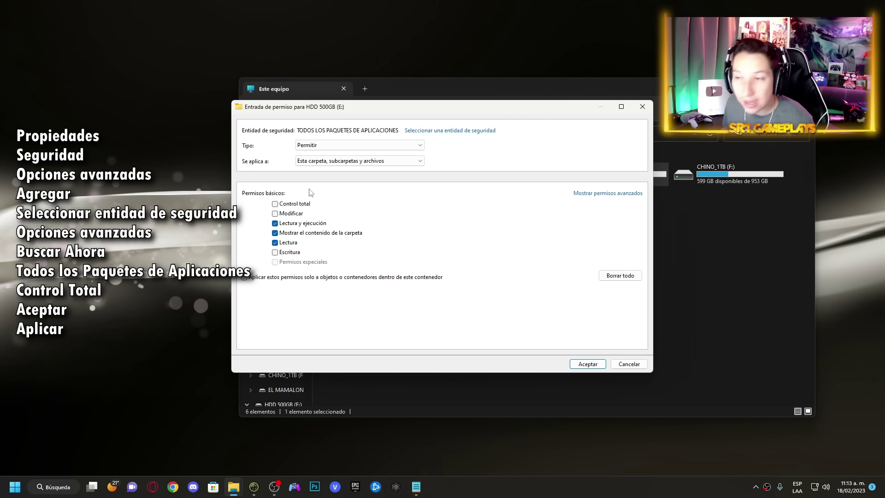
Grant Control total to TODOS LOS PAQUETES DE APLICACIONES and apply the permission change to the E: drive.
click(275, 204)
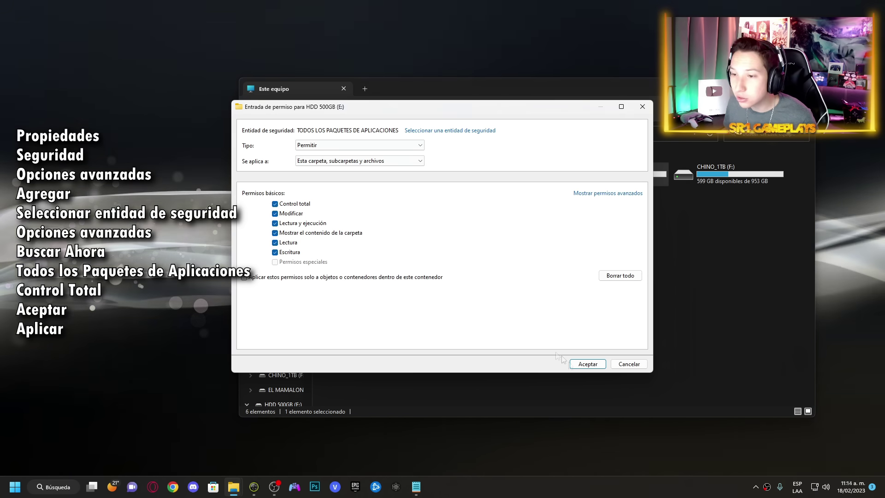
click(587, 364)
click(593, 347)
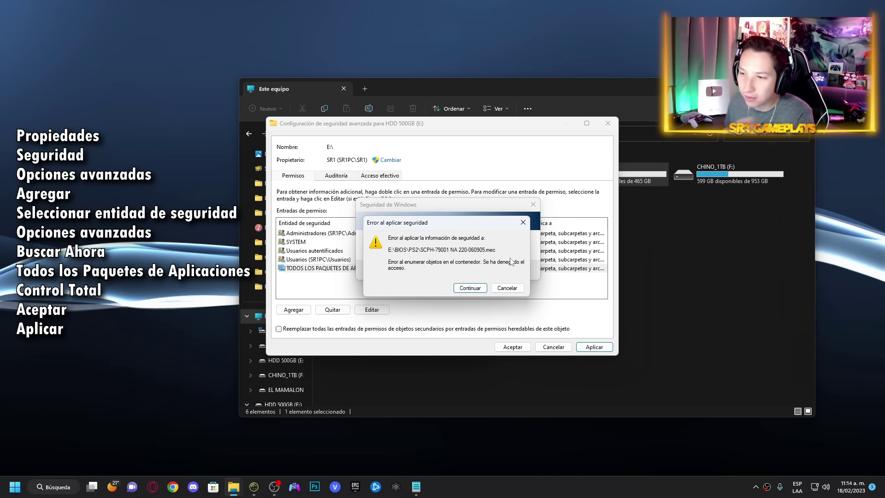
Continue past the first security errors, cancel the remaining permission propagation and acknowledge the warning.
click(472, 285)
click(474, 288)
click(502, 286)
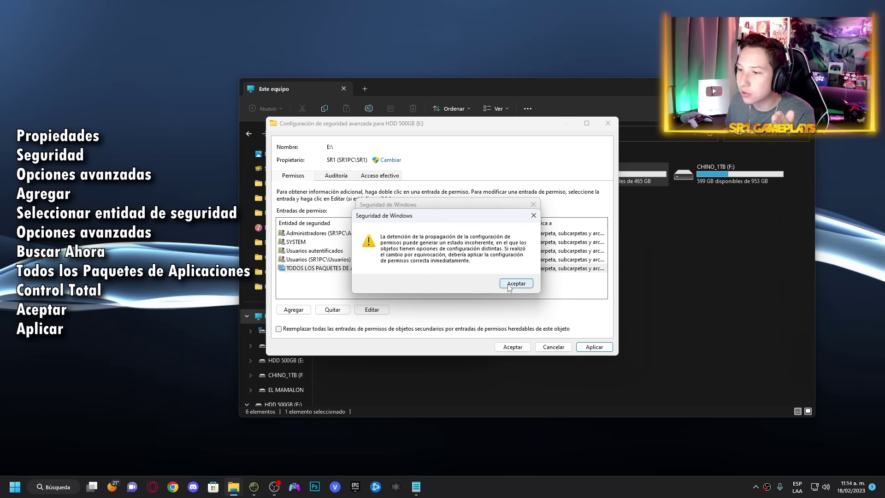
click(508, 284)
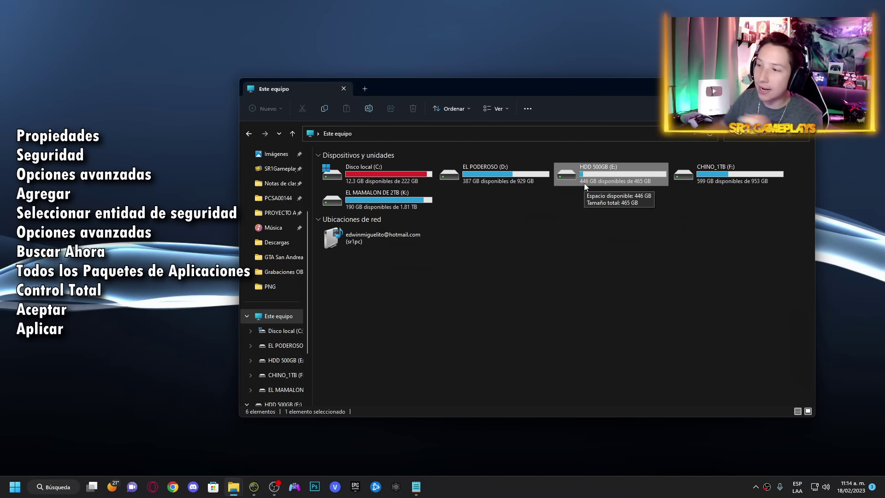
Open the HDD 500GB (E:) drive and review its WII, PSP and PS2 folders.
double_click(598, 176)
drag(635, 297, 438, 148)
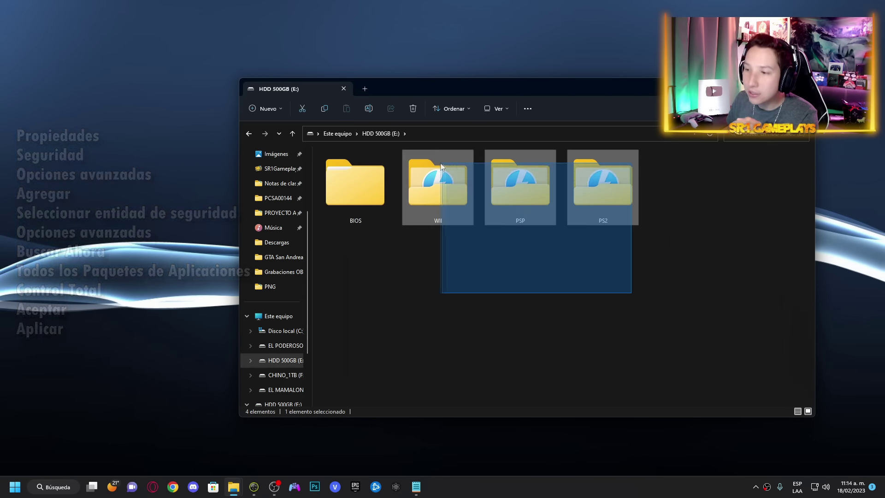
click(684, 342)
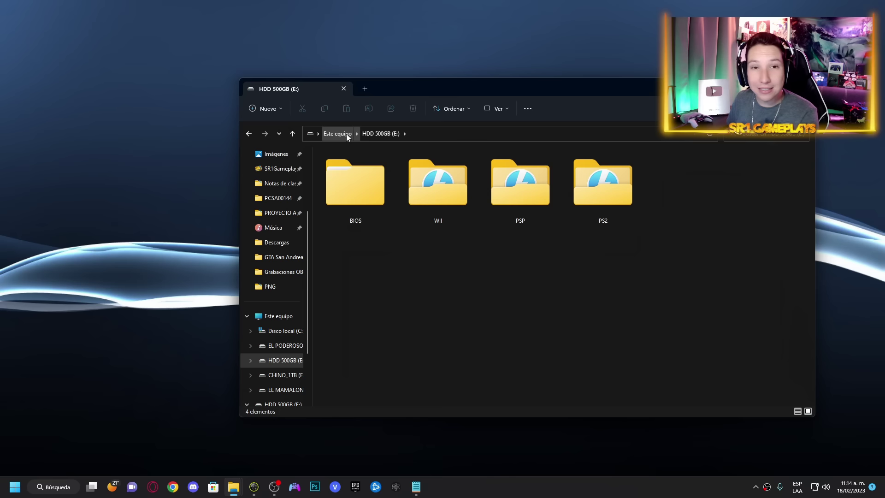